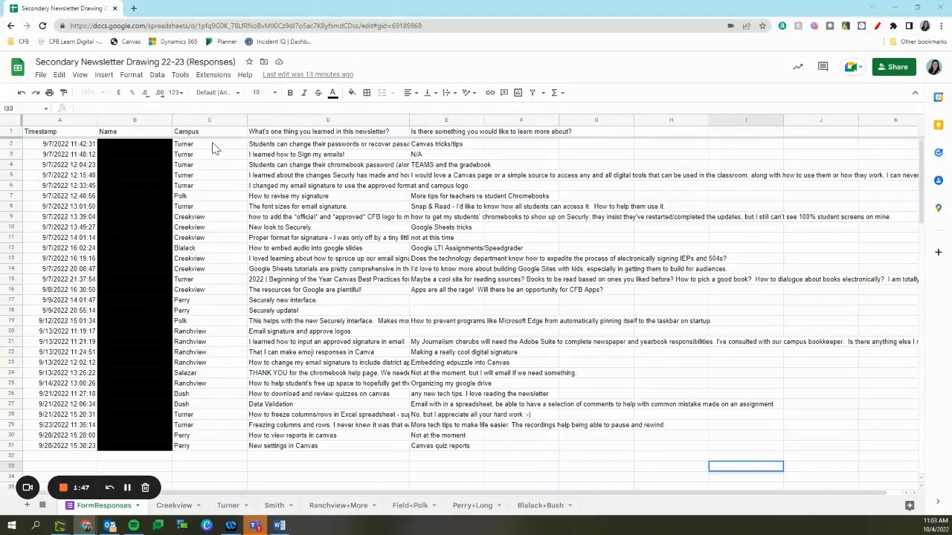
{"action": "left_click", "coordinate": [212, 121]}
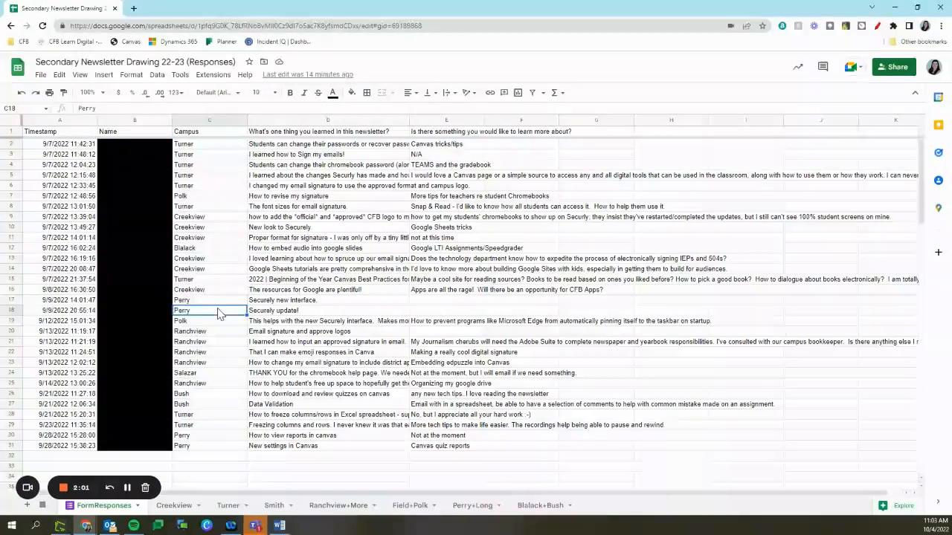
{"action": "left_click", "coordinate": [299, 301]}
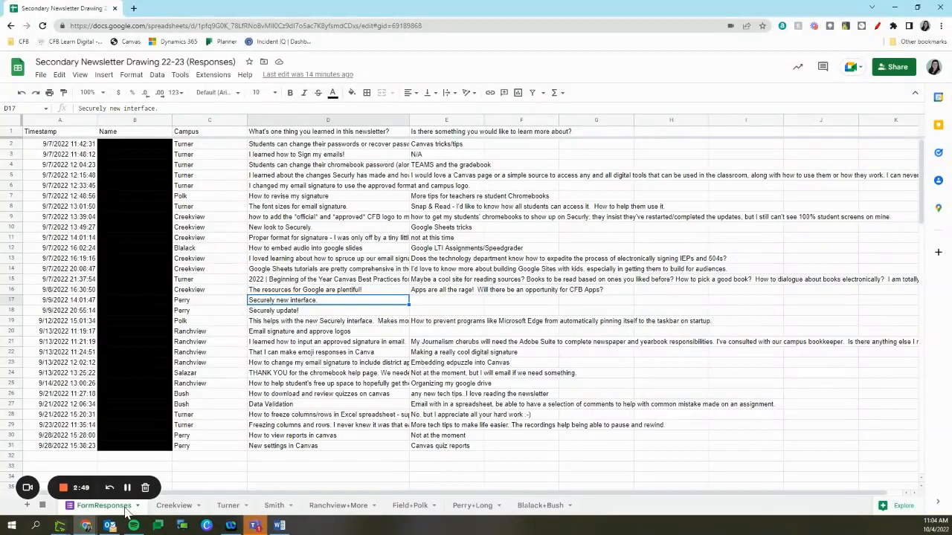
Copy the header cells A1:E1 from the FormResponses sheet and paste them into A1 of the Creekview sheet.
{"action": "left_click", "coordinate": [174, 507]}
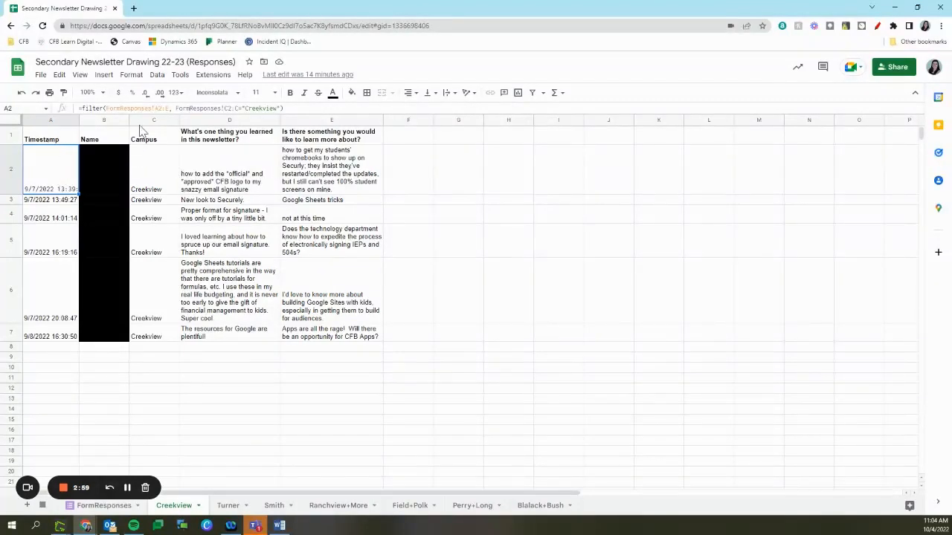
{"action": "left_click", "coordinate": [51, 139]}
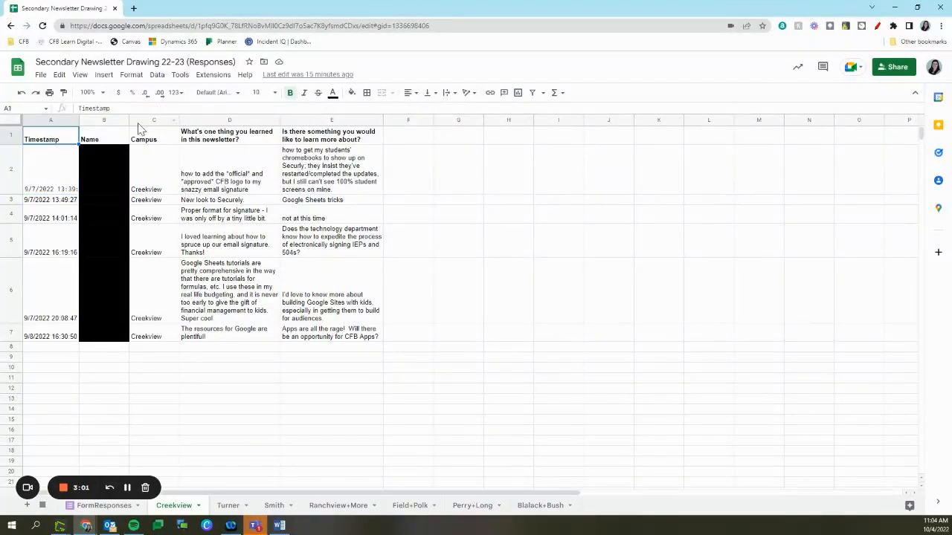
{"action": "left_click", "coordinate": [6, 132]}
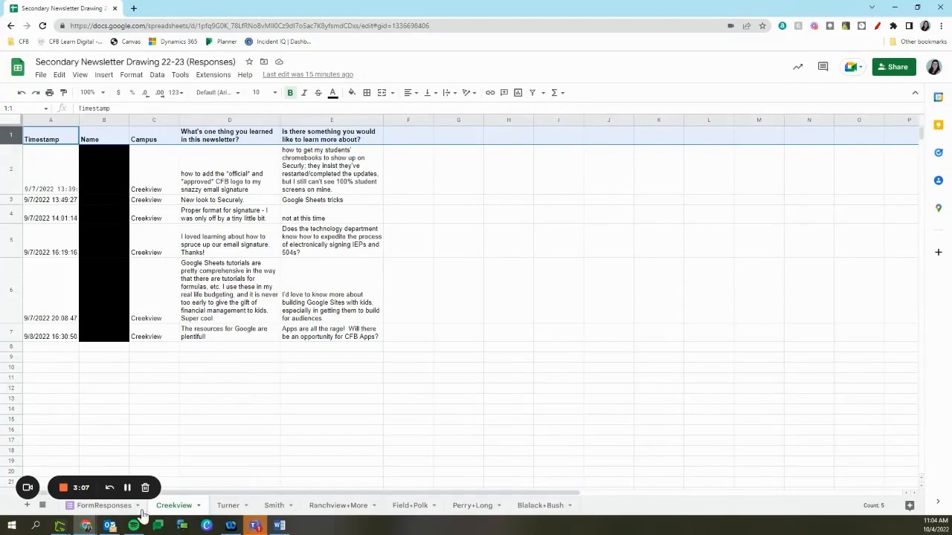
{"action": "left_click", "coordinate": [97, 507]}
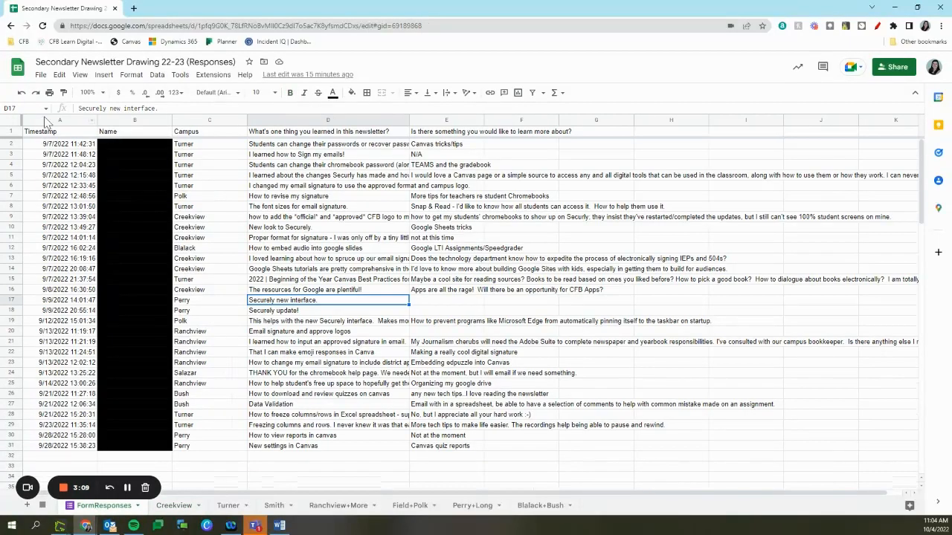
{"action": "left_click_drag", "start_coordinate": [38, 136], "coordinate": [470, 127]}
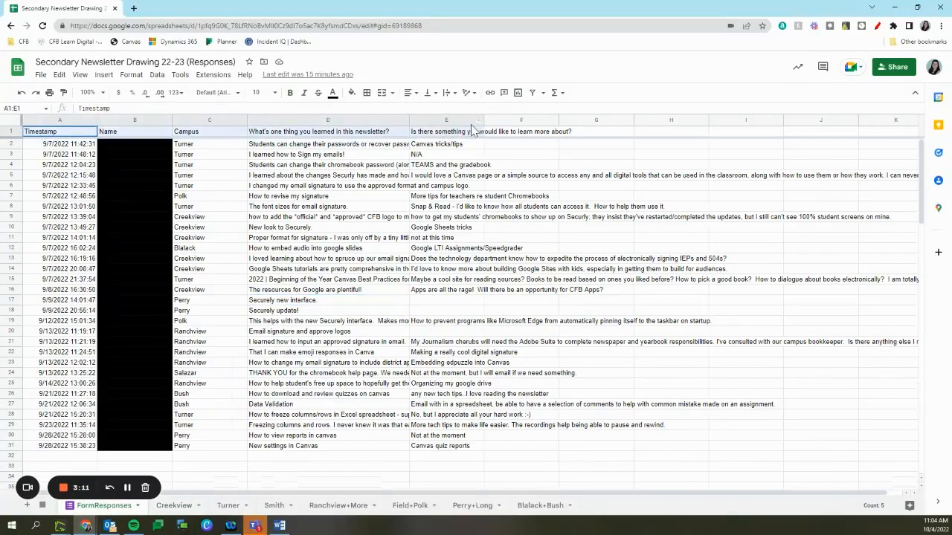
{"action": "key", "text": "ctrl+c"}
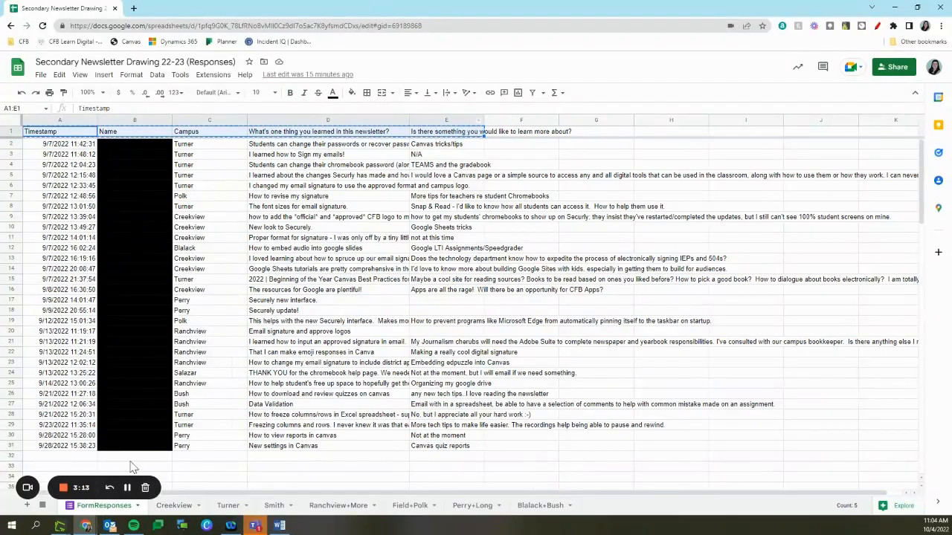
{"action": "left_click", "coordinate": [174, 508]}
{"action": "left_click", "coordinate": [65, 141]}
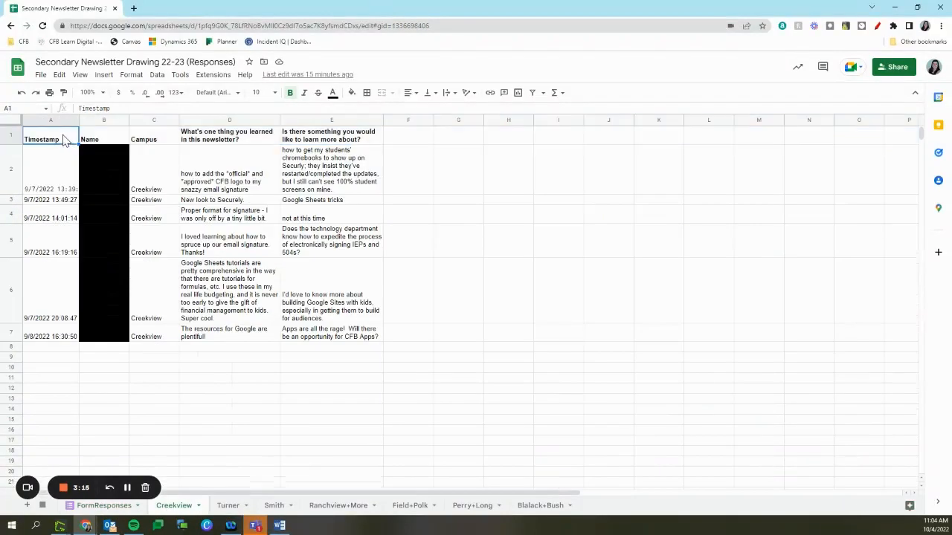
{"action": "key", "text": "ctrl+v"}
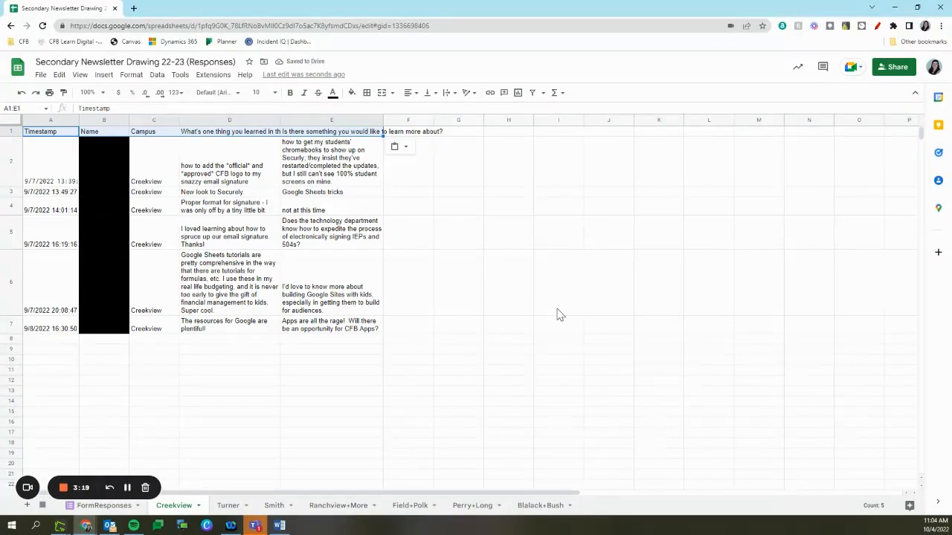
Make the pasted Creekview headers in A1:E1 bold and wrap their text.
{"action": "key", "text": "ctrl+b"}
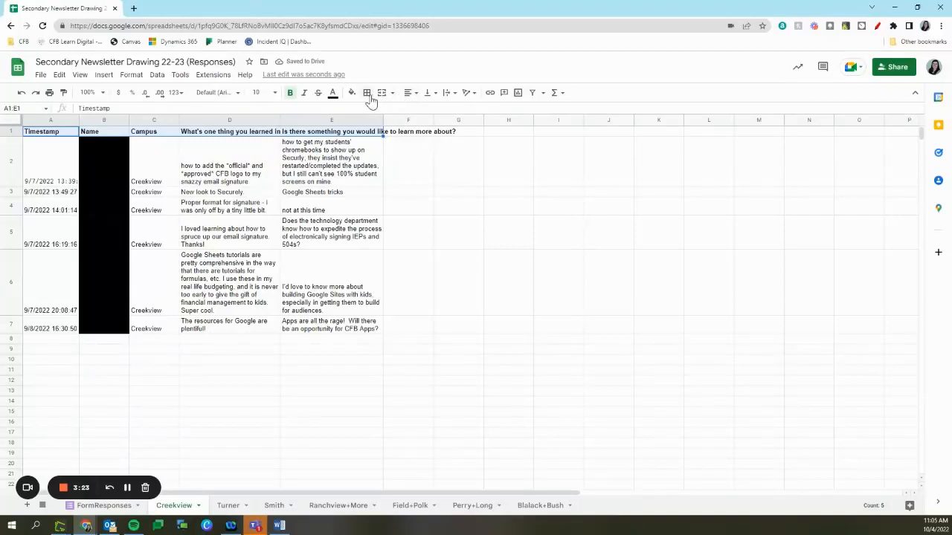
{"action": "left_click", "coordinate": [446, 96]}
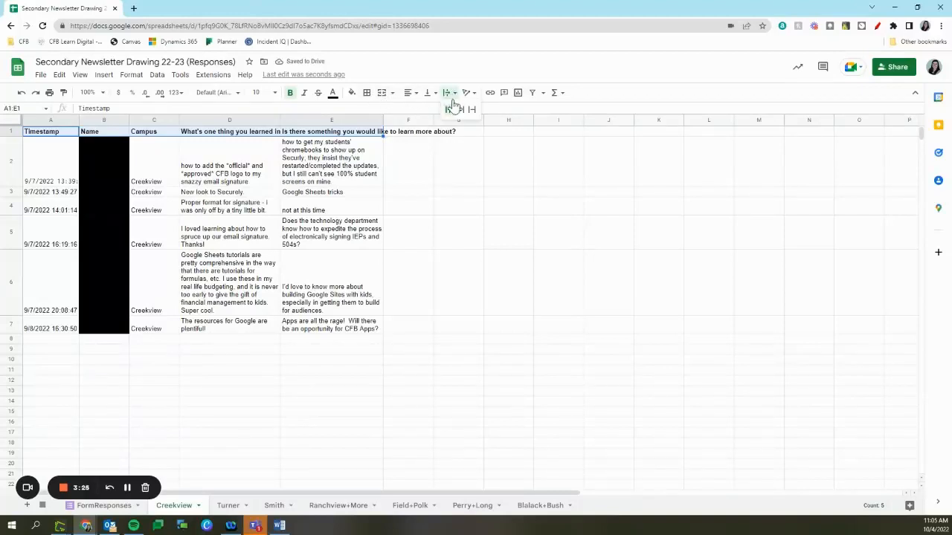
{"action": "left_click", "coordinate": [461, 110]}
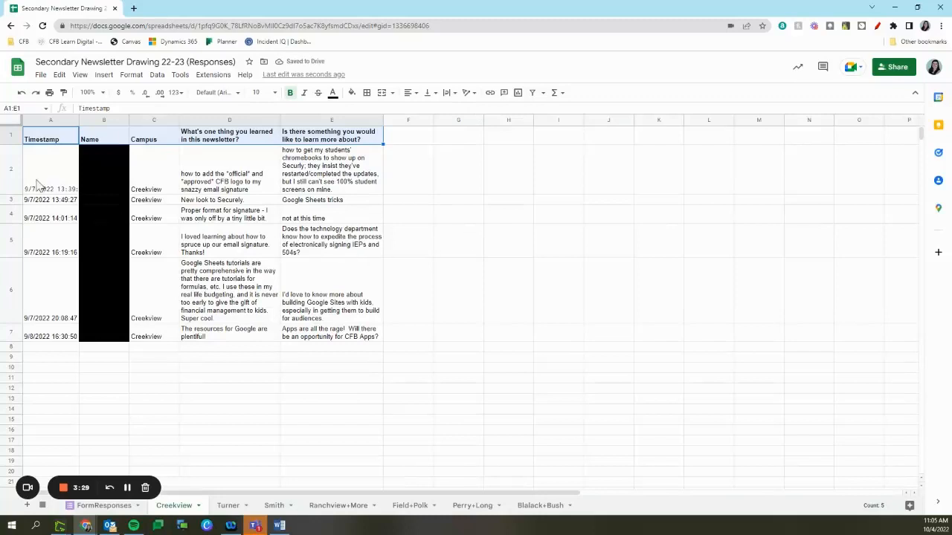
{"action": "left_click", "coordinate": [35, 143]}
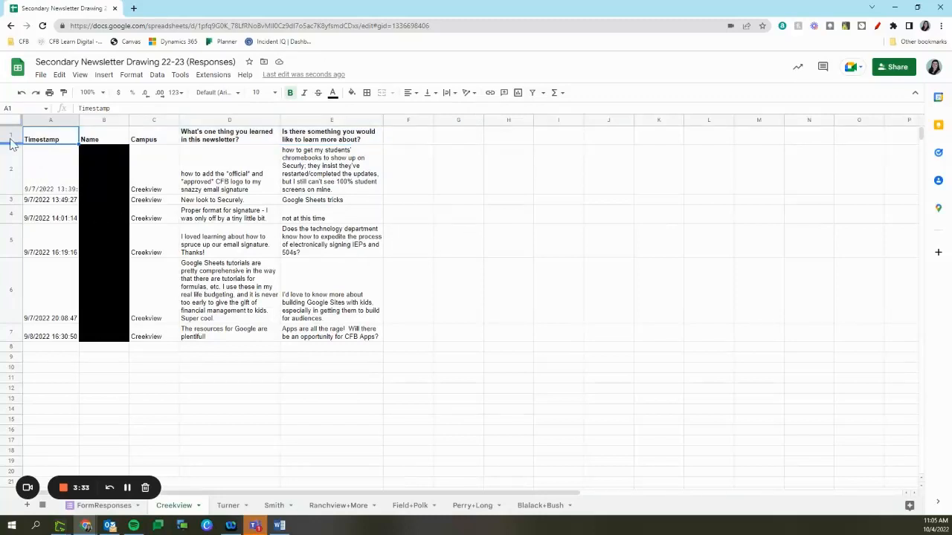
Examine the FILTER formula in A2 of the Creekview sheet, covering its source sheet, cell range and start of the condition.
{"action": "left_click", "coordinate": [50, 169]}
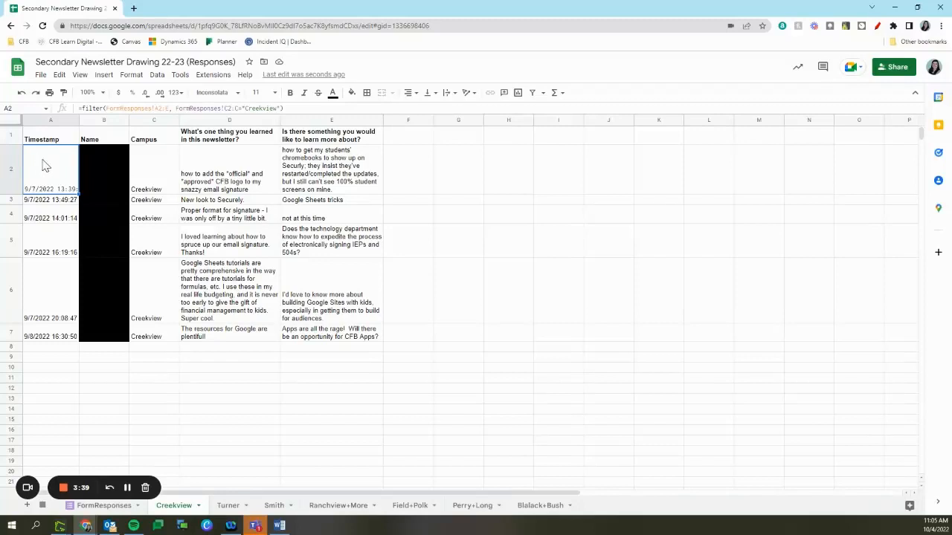
{"action": "left_click", "coordinate": [84, 108]}
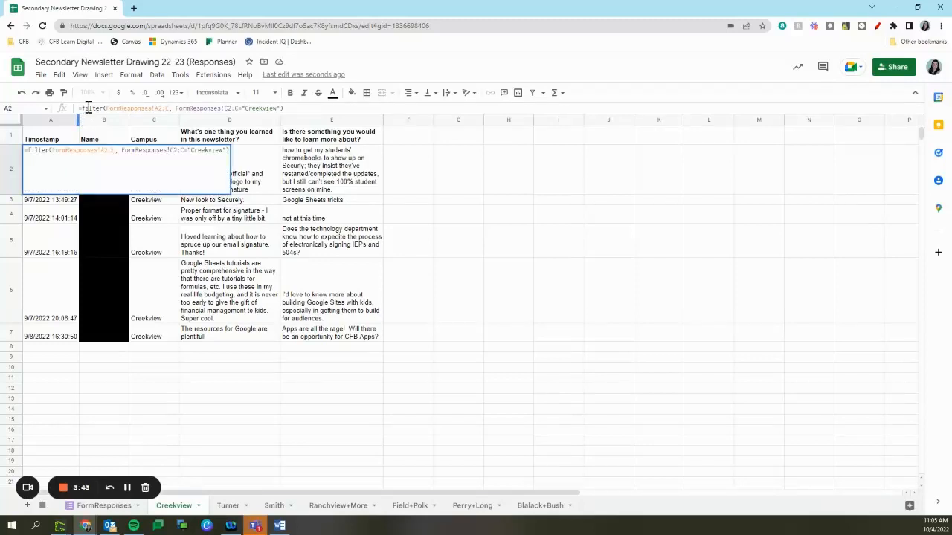
{"action": "left_click", "coordinate": [103, 108]}
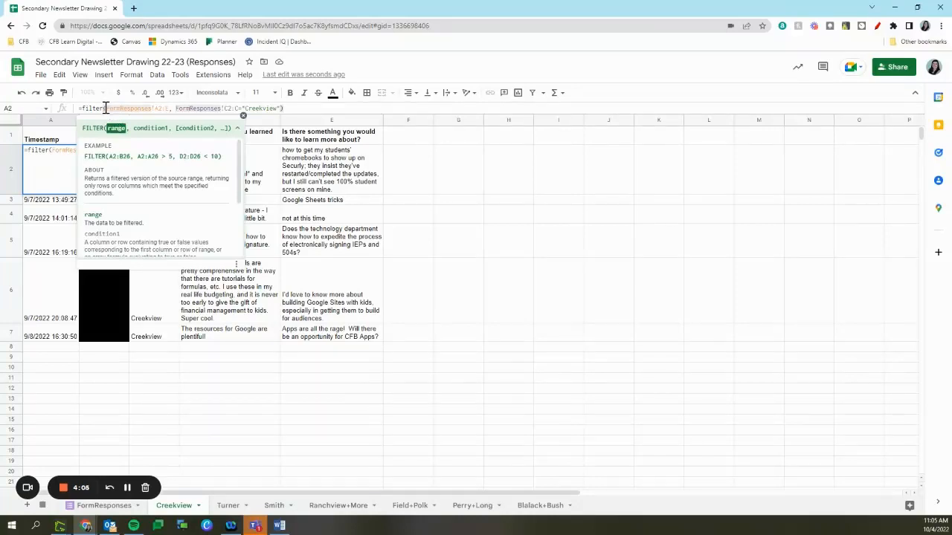
{"action": "left_click_drag", "start_coordinate": [105, 108], "coordinate": [153, 109]}
{"action": "left_click_drag", "start_coordinate": [153, 108], "coordinate": [154, 112]}
{"action": "left_click_drag", "start_coordinate": [155, 108], "coordinate": [171, 109]}
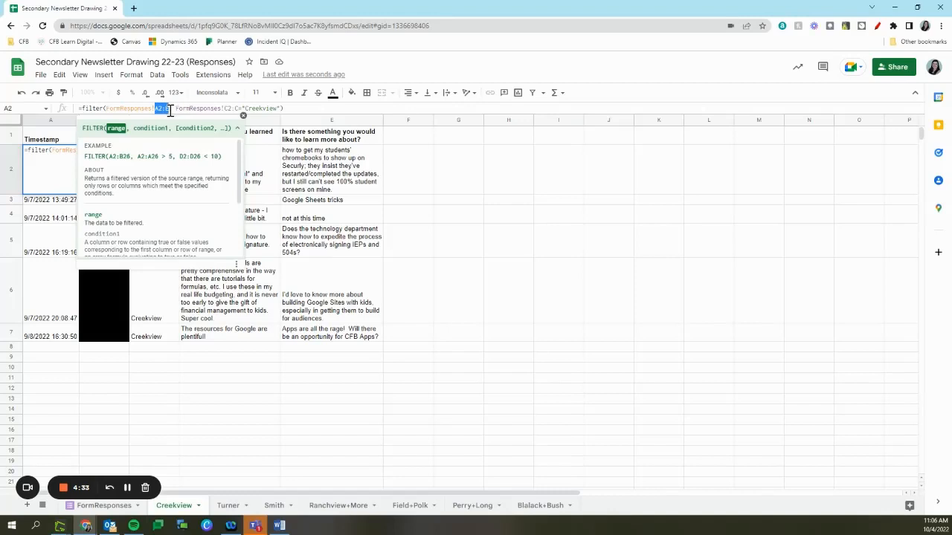
{"action": "left_click", "coordinate": [168, 108]}
{"action": "left_click", "coordinate": [176, 108]}
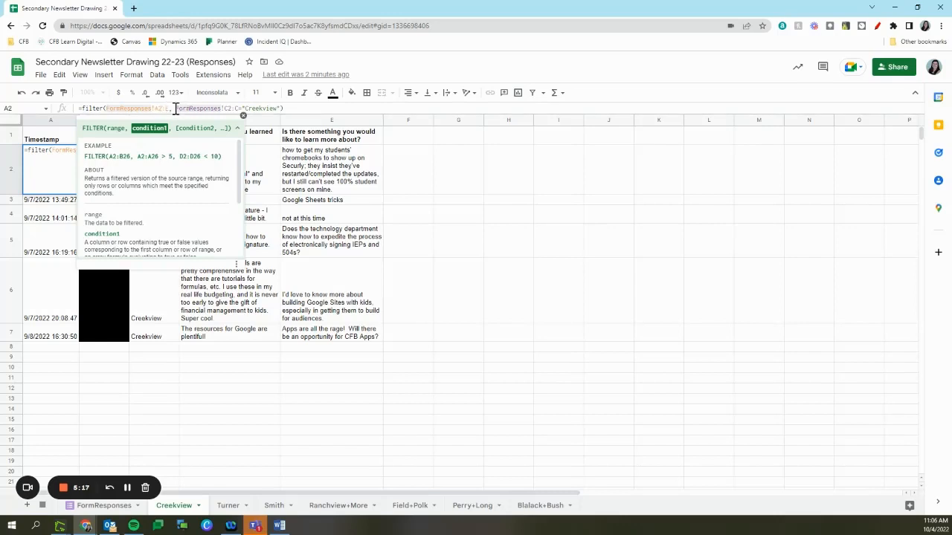
Re-enter the start row 2 in the condition range FormResponses!C2:C of the A2 FILTER formula, keeping its closing parenthesis.
{"action": "left_click", "coordinate": [225, 109]}
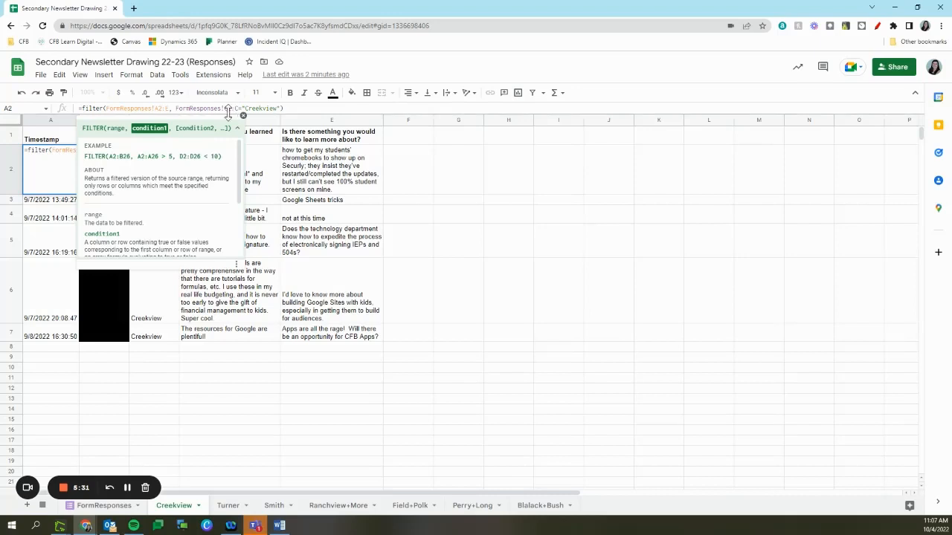
{"action": "key", "text": "Delete"}
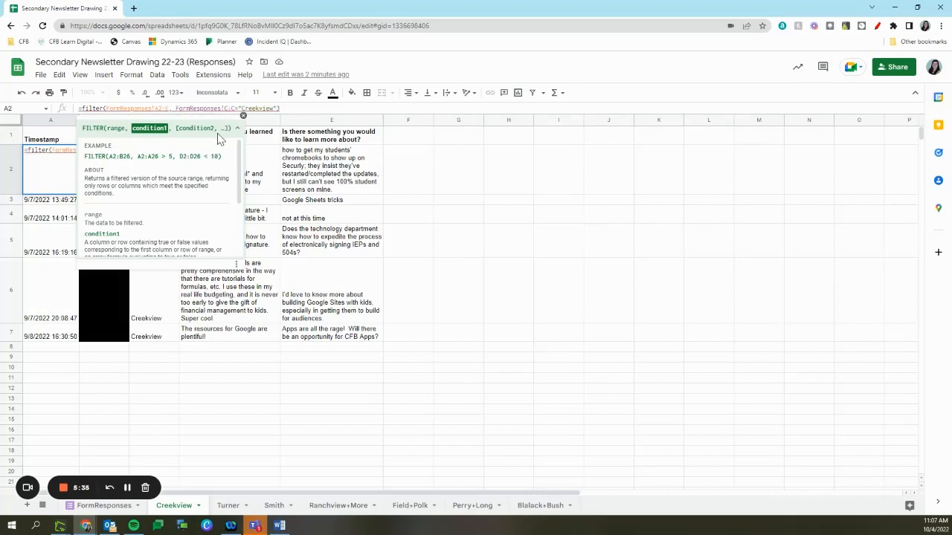
{"action": "type", "text": "2"}
{"action": "left_click", "coordinate": [281, 108]}
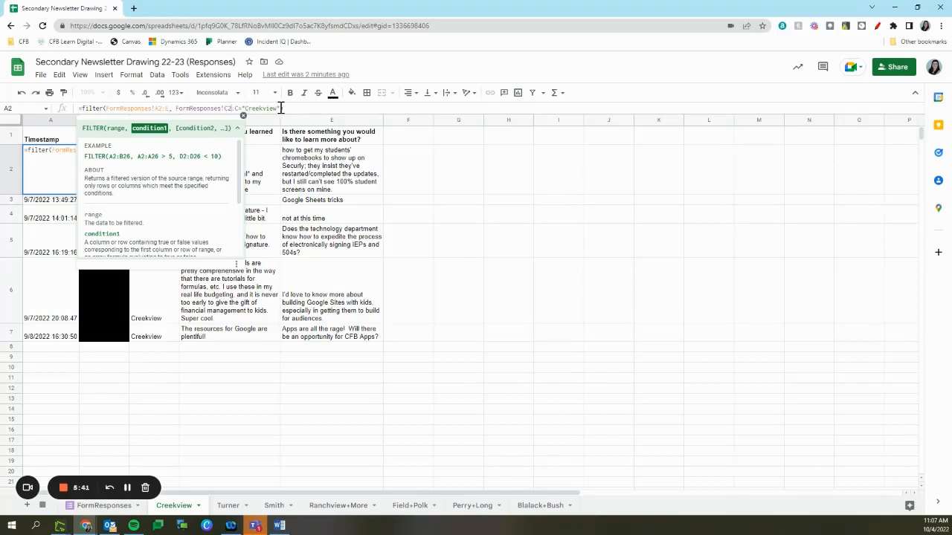
{"action": "type", "text": ")"}
Retype the campus criterion in the A2 FILTER formula as "Creekview" in quotation marks and commit the formula.
{"action": "left_click", "coordinate": [244, 108]}
{"action": "left_click_drag", "start_coordinate": [247, 108], "coordinate": [281, 108]}
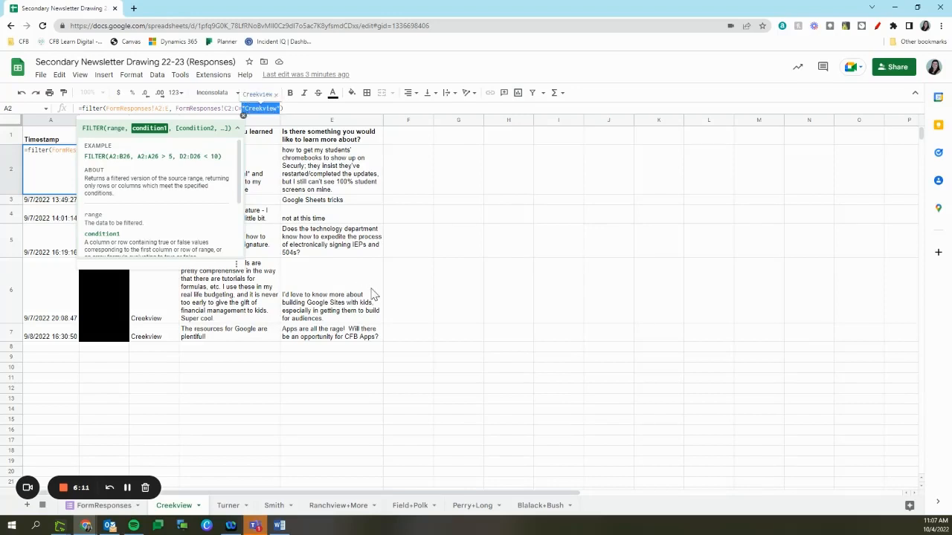
{"action": "type", "text": "\"T"}
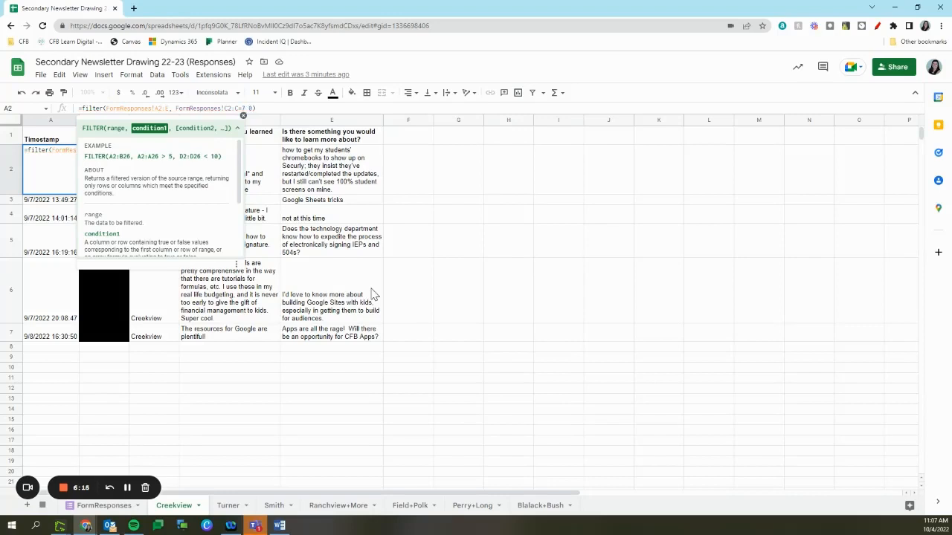
{"action": "key", "text": "Left"}
{"action": "key", "text": "Delete"}
{"action": "key", "text": "Delete"}
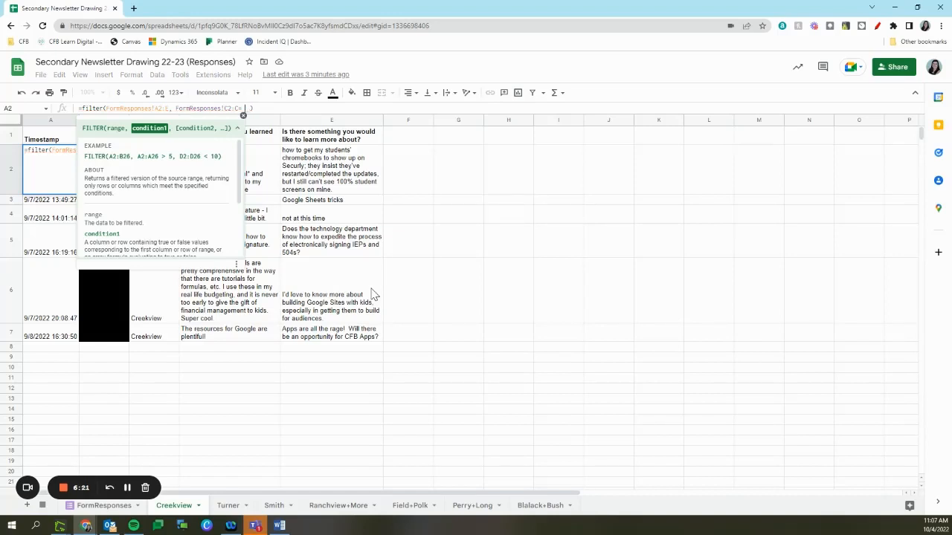
{"action": "key", "text": "Delete"}
{"action": "type", "text": "\""}
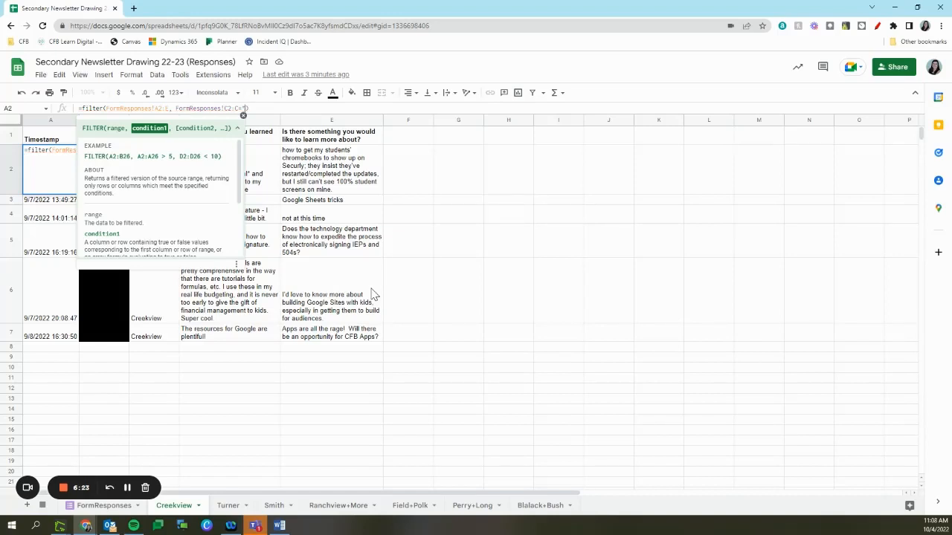
{"action": "type", "text": "Creekview\""}
{"action": "key", "text": "Return"}
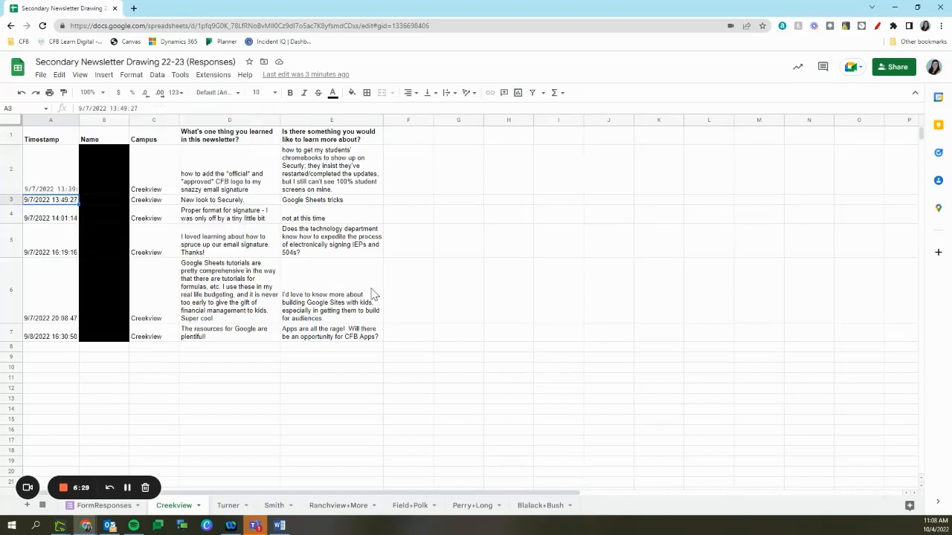
Examine the FILTER formula in A2 of the Blalack+Bush sheet, including how its two parenthesised campus conditions are combined.
{"action": "left_click", "coordinate": [38, 170]}
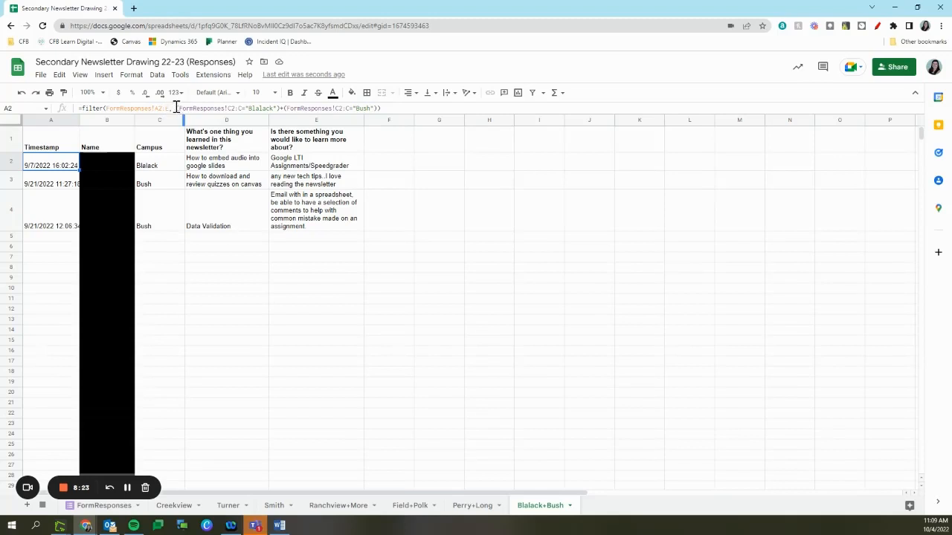
{"action": "left_click_drag", "start_coordinate": [179, 108], "coordinate": [279, 109]}
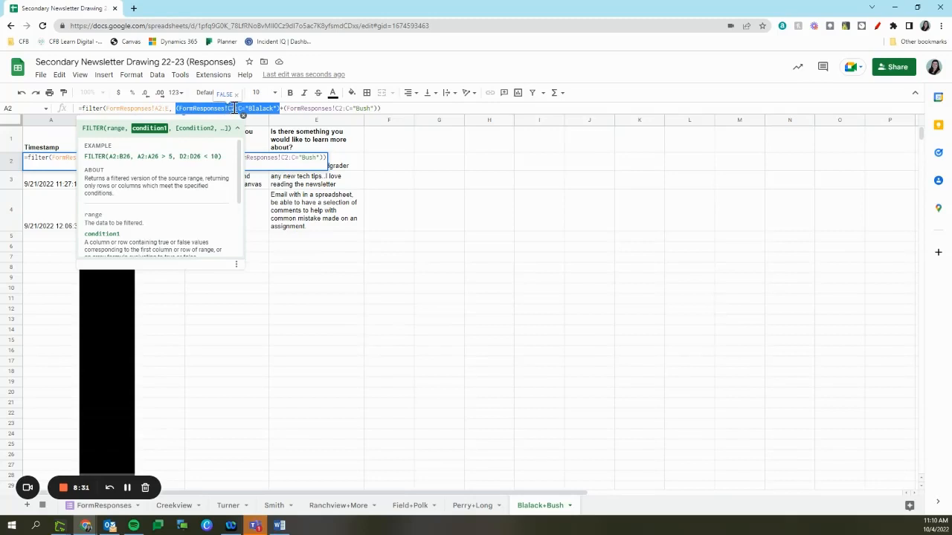
{"action": "left_click", "coordinate": [281, 107]}
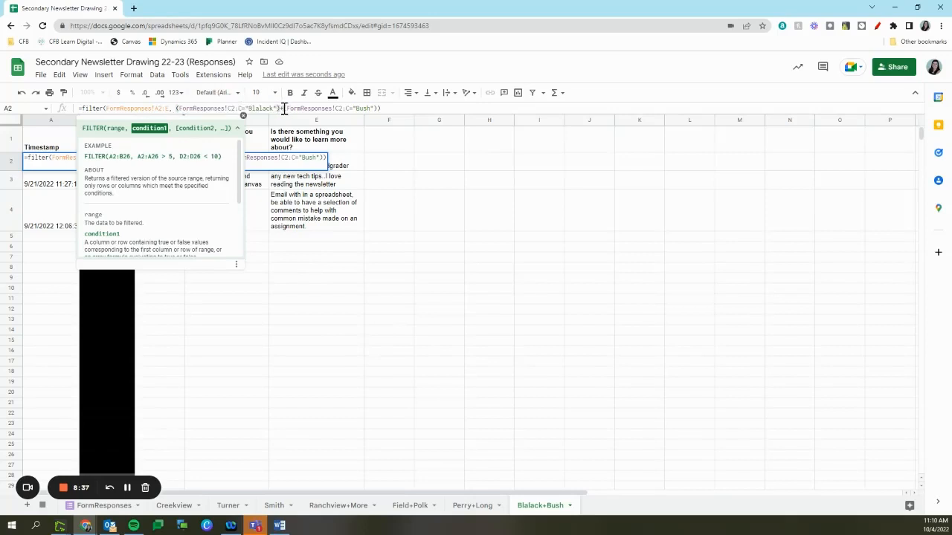
{"action": "left_click_drag", "start_coordinate": [283, 109], "coordinate": [378, 108]}
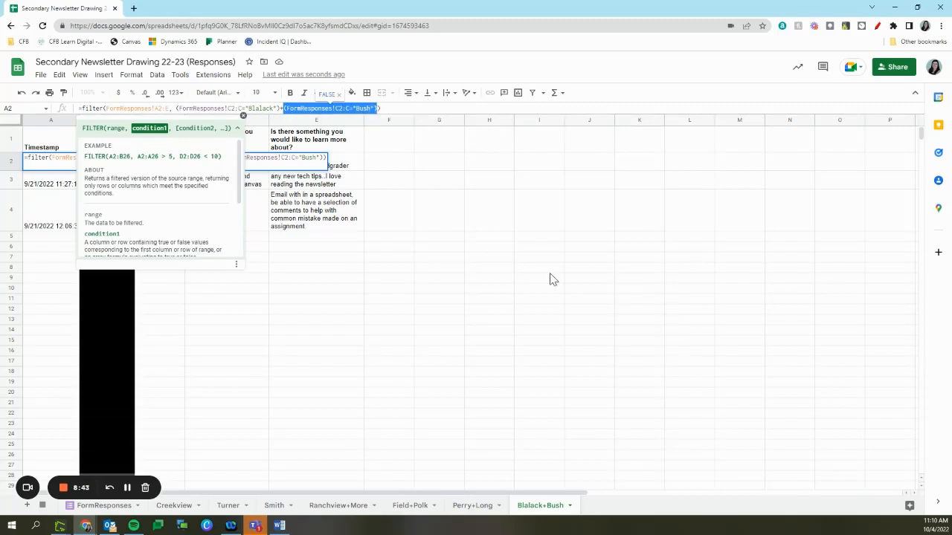
{"action": "left_click", "coordinate": [438, 108]}
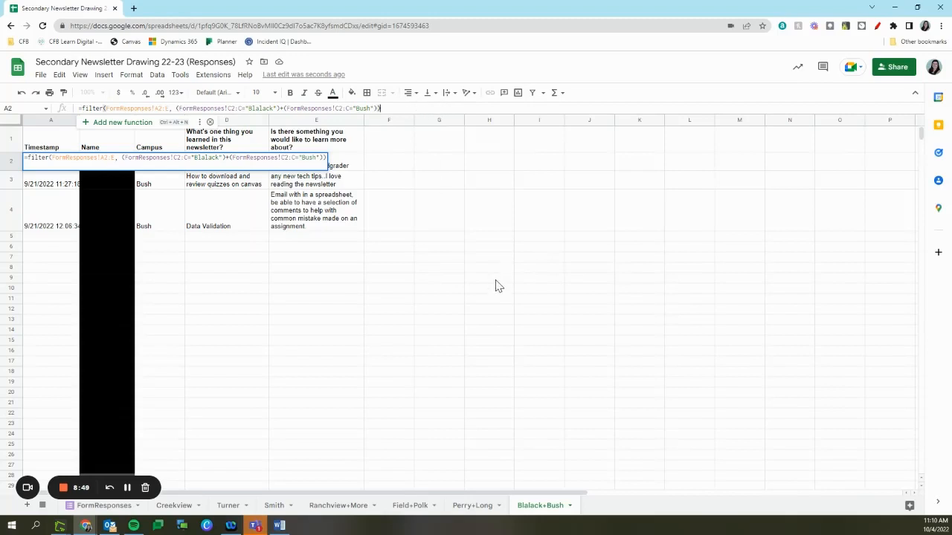
{"action": "key", "text": "Return"}
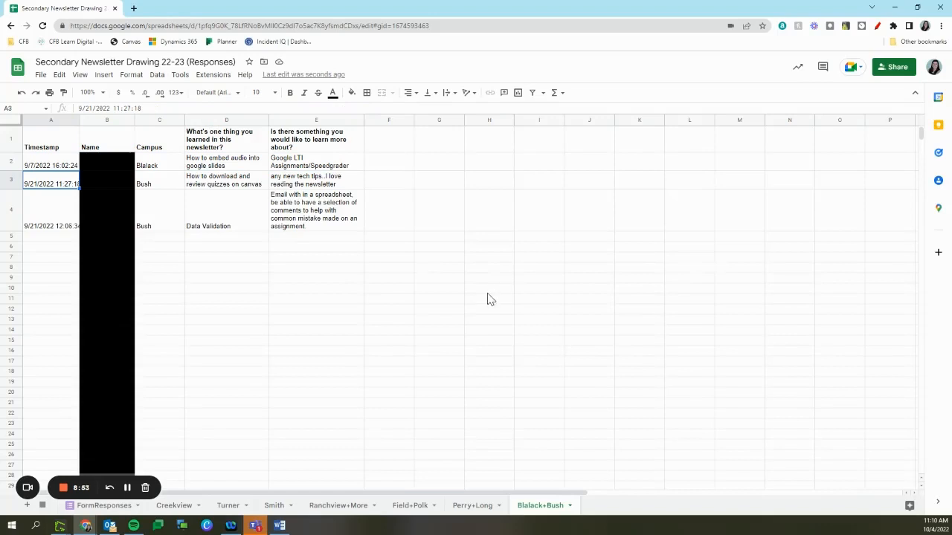
{"action": "left_click", "coordinate": [49, 160]}
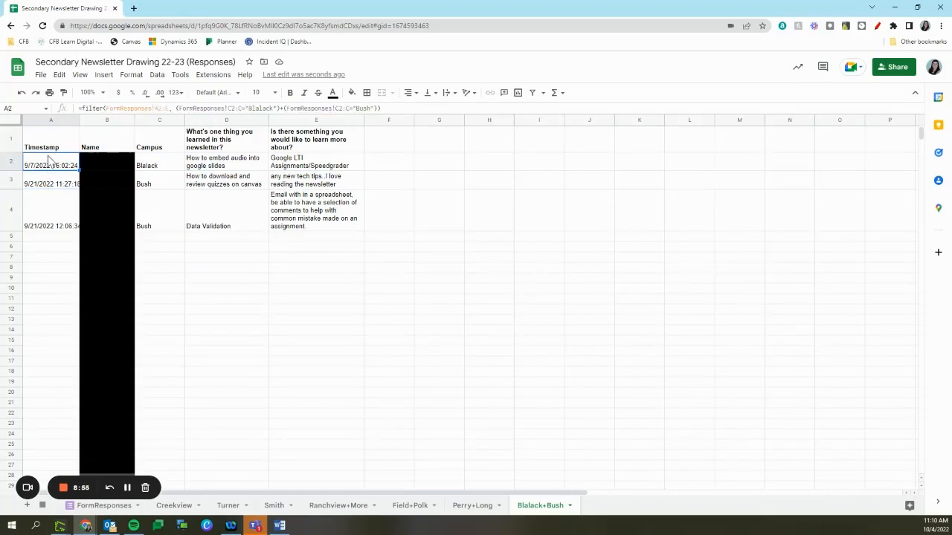
Examine the multi-campus FILTER formula in A2 of the Ranchview+More sheet.
{"action": "left_click", "coordinate": [127, 489]}
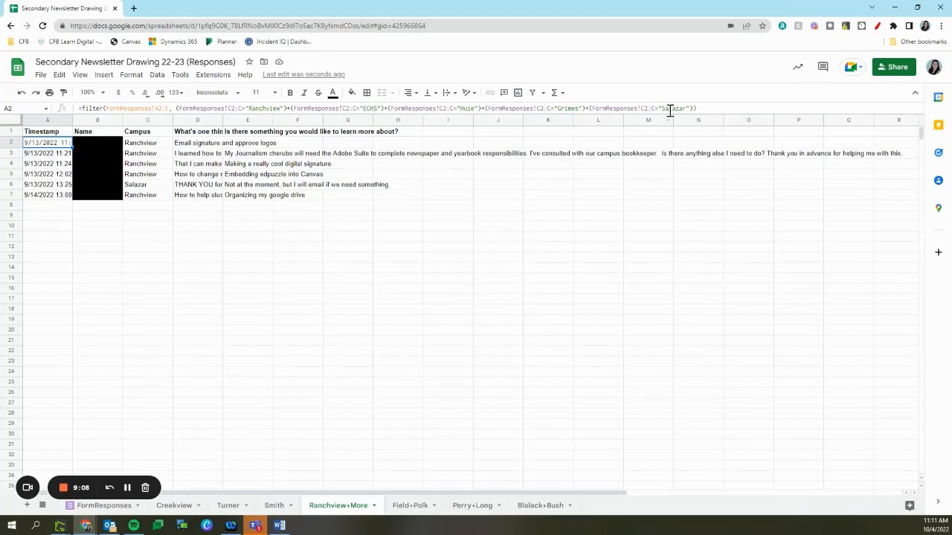
{"action": "left_click_drag", "start_coordinate": [707, 108], "coordinate": [60, 101]}
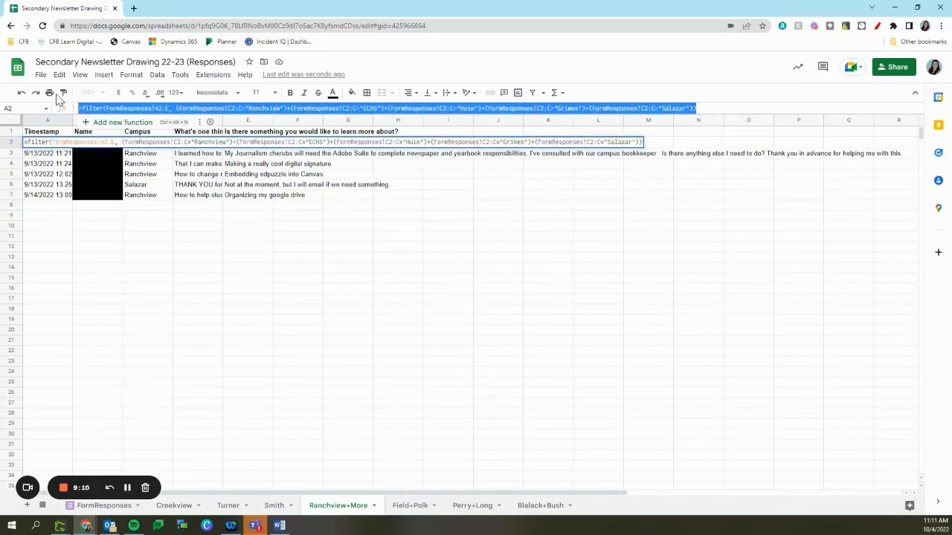
{"action": "left_click", "coordinate": [487, 217]}
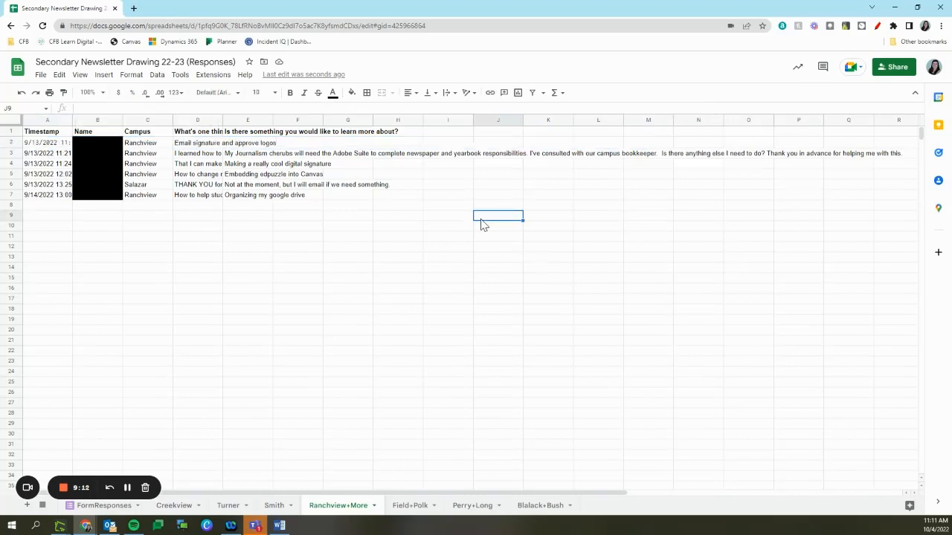
{"action": "left_click", "coordinate": [34, 144]}
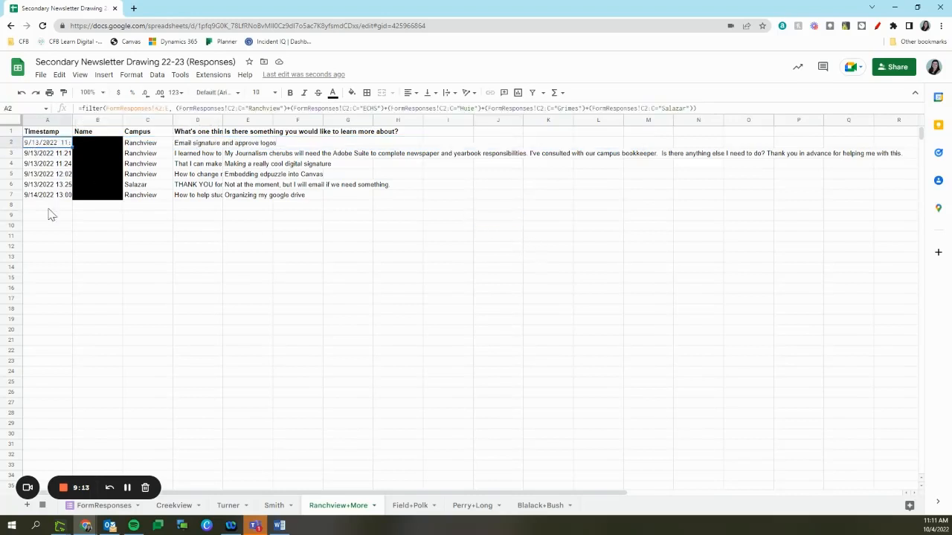
{"action": "left_click", "coordinate": [94, 331]}
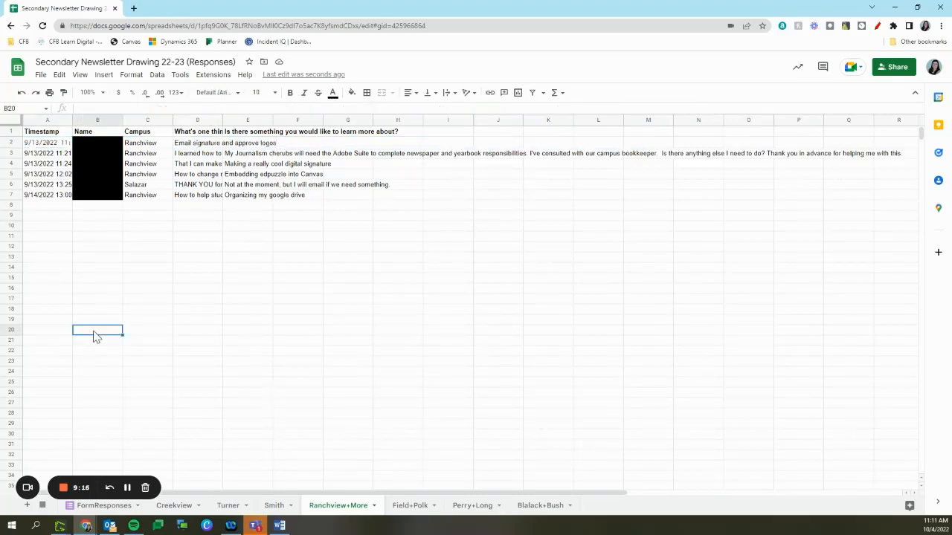